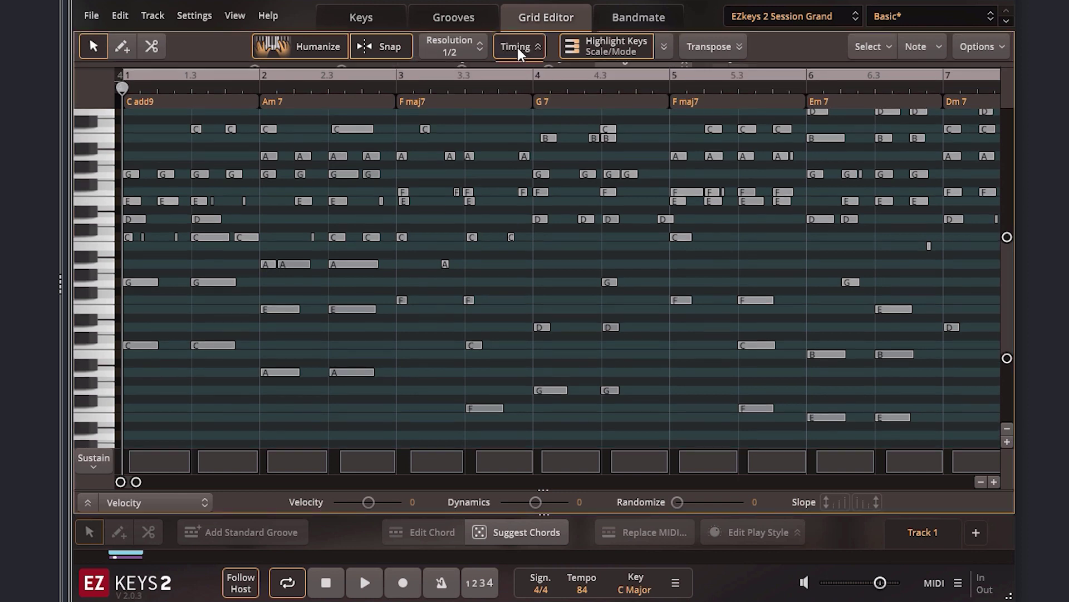
Collapse the Timing controls, and switch the key highlighting off and on again in the grid.
left_click(517, 48)
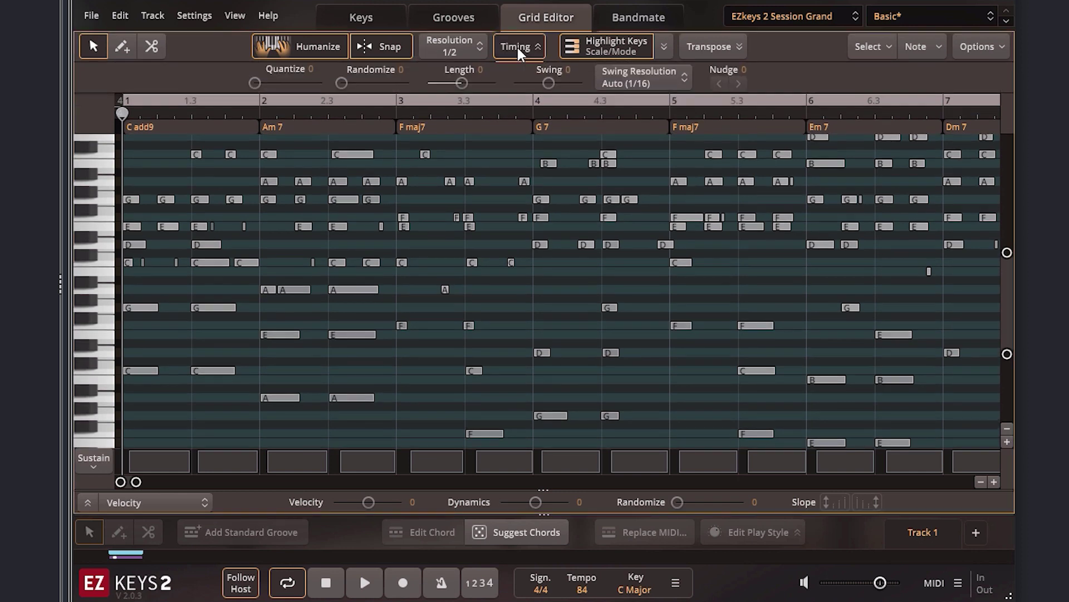
left_click(517, 48)
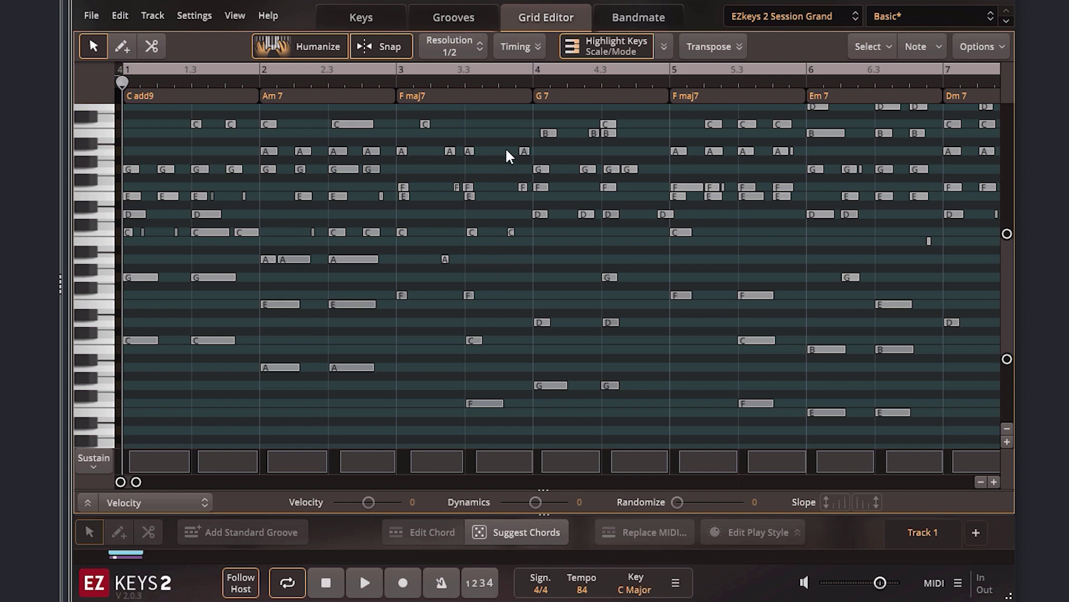
left_click(595, 49)
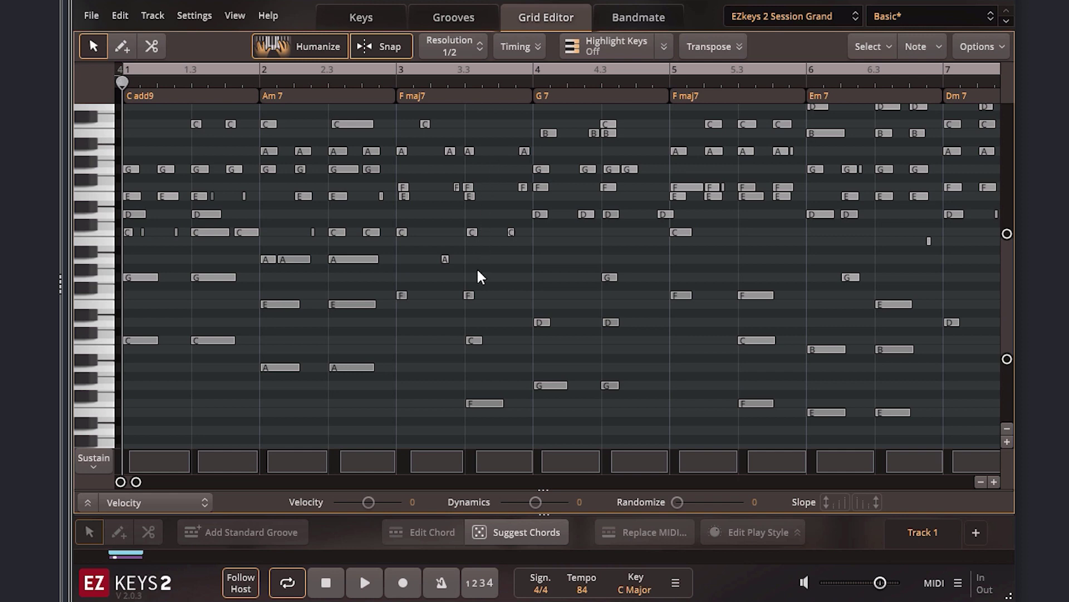
left_click(604, 47)
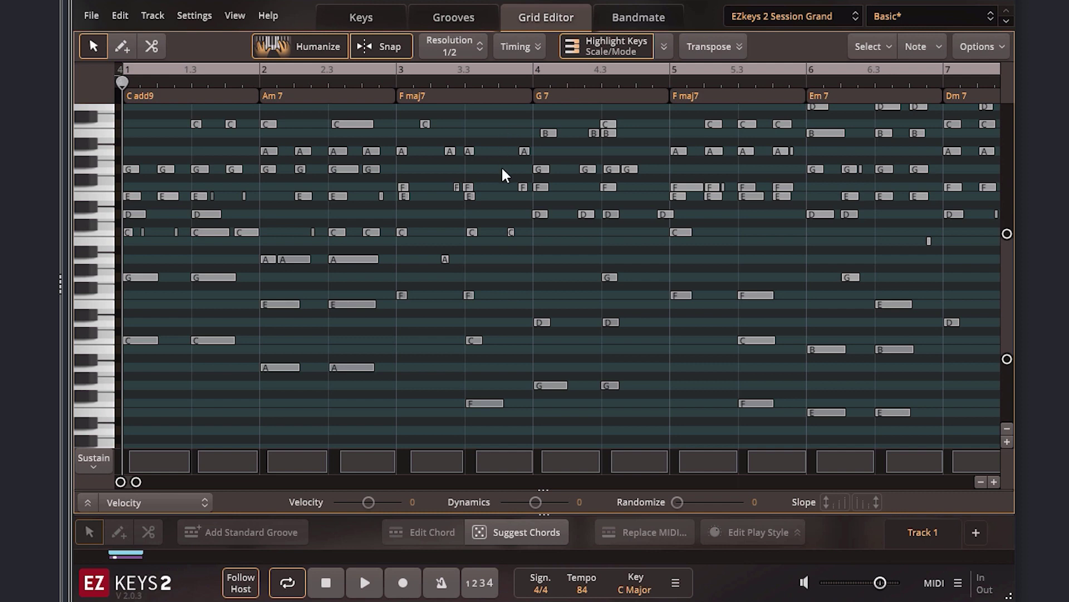
Expand the Highlight Keys options and look through the scales and modes available for the song key.
left_click(664, 47)
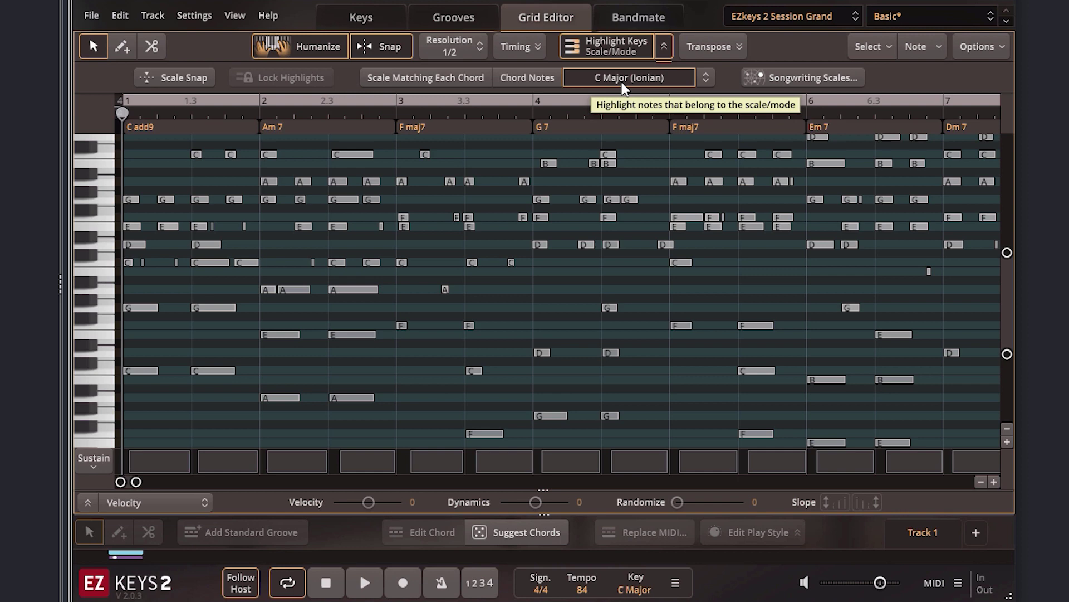
left_click(707, 79)
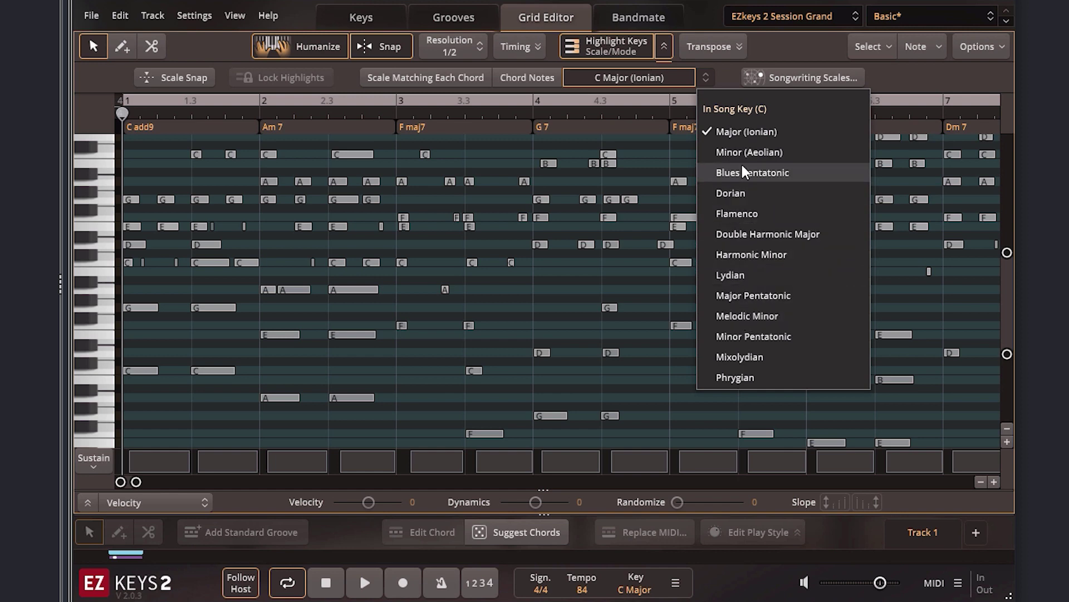
left_click(635, 159)
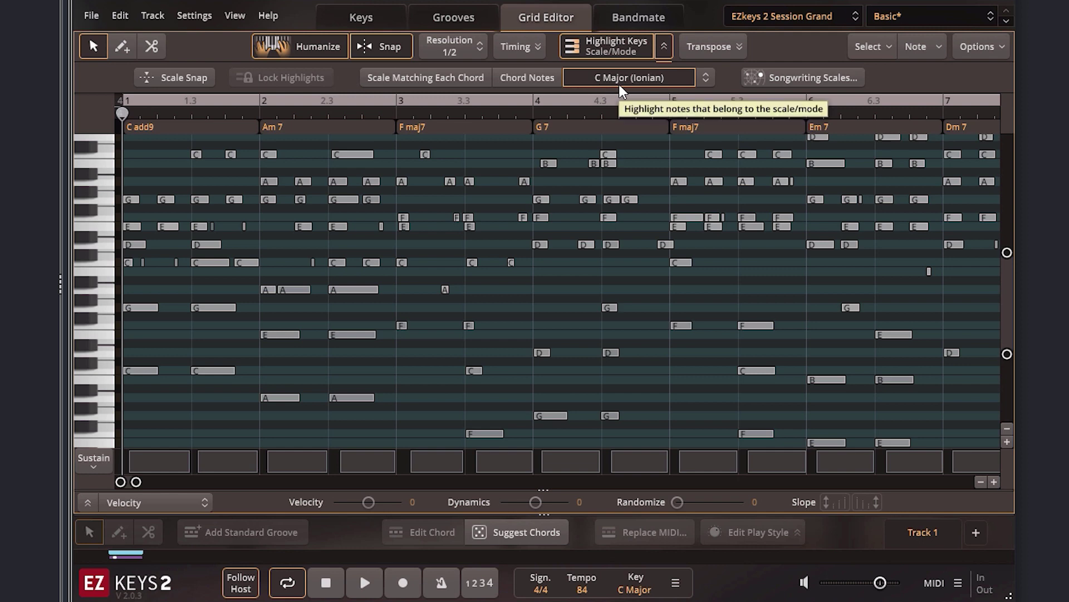
Try highlighting the scale that matches each chord, and set the key highlighting to Chord Notes.
left_click(544, 80)
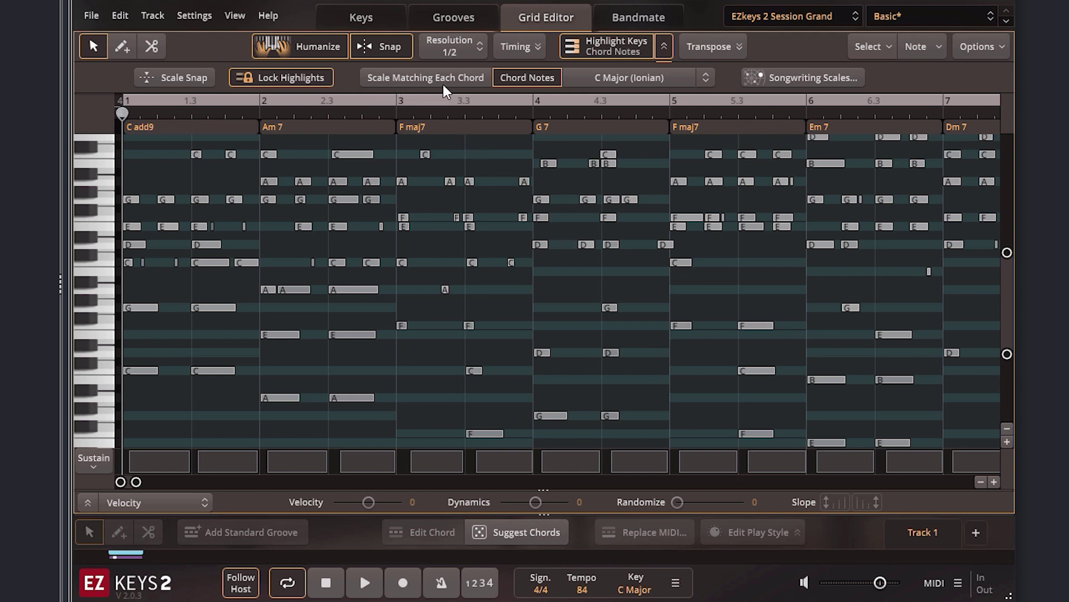
left_click(481, 84)
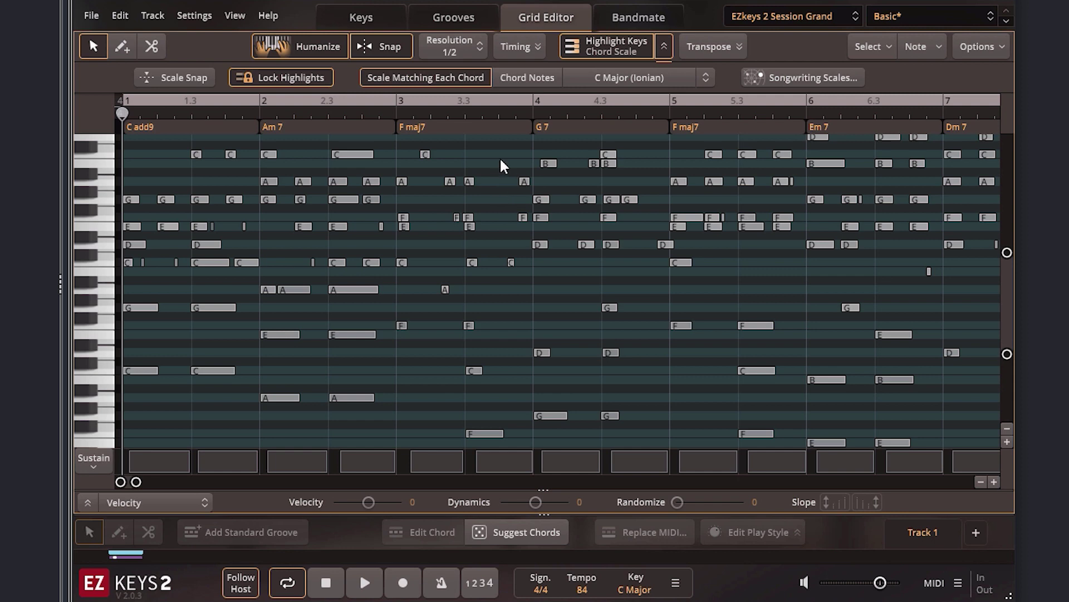
left_click(513, 81)
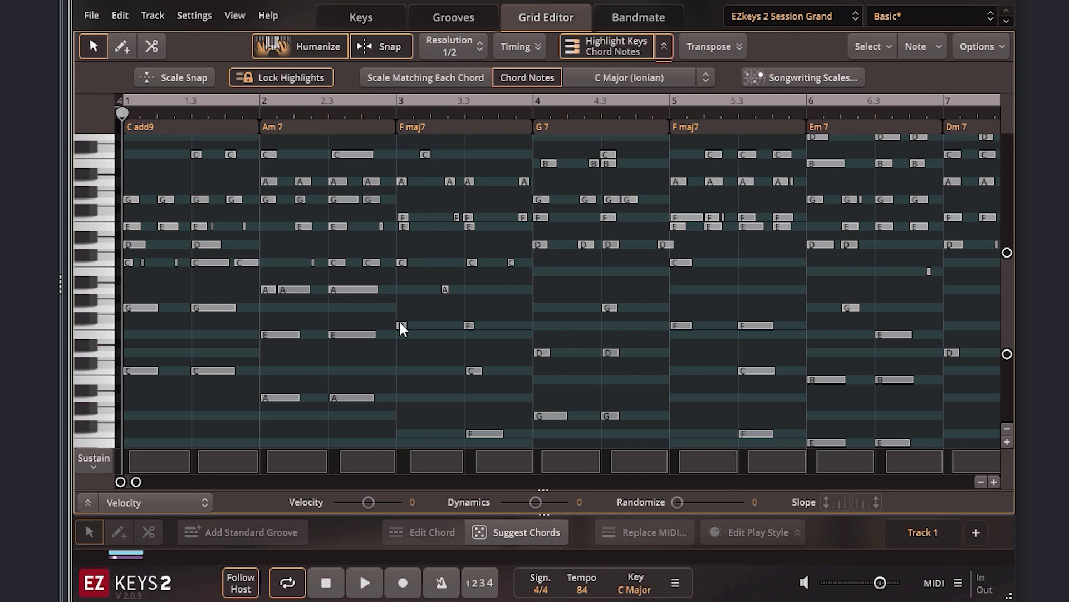
Lower the F at the start of bar 3 to E and the C above it to B.
left_click_drag(399, 322, 402, 333)
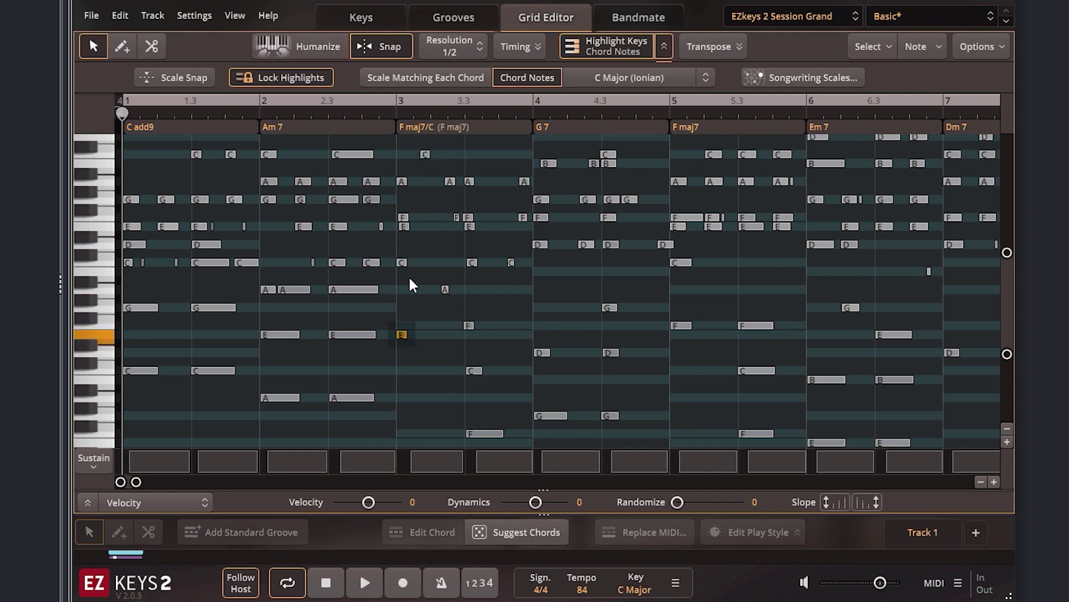
left_click_drag(402, 259, 401, 270)
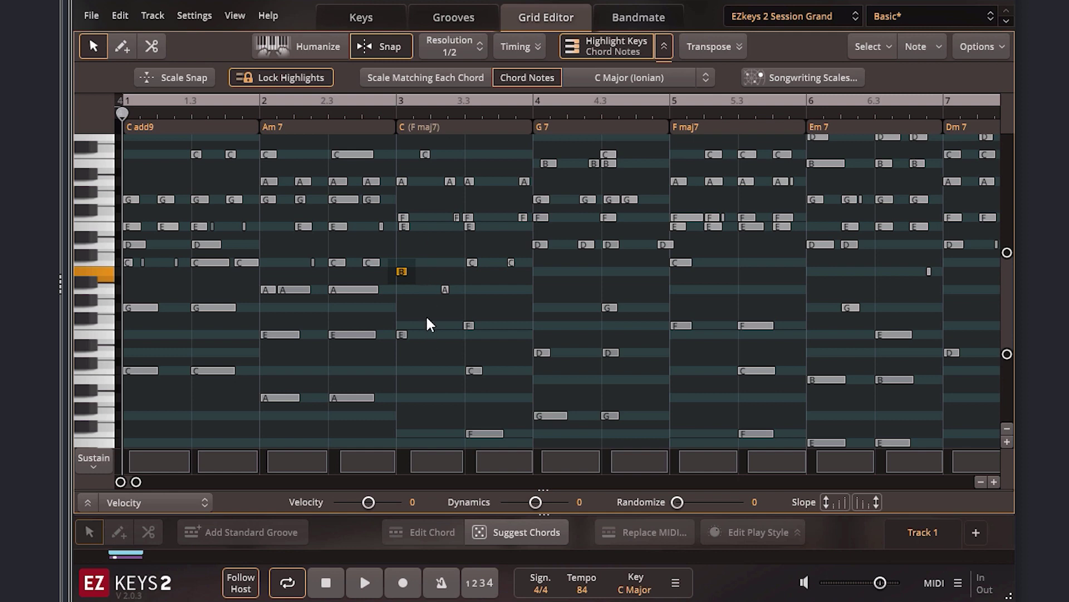
Turn off Lock Highlights and move the B and E at the start of bar 3 back to C and F.
left_click(301, 81)
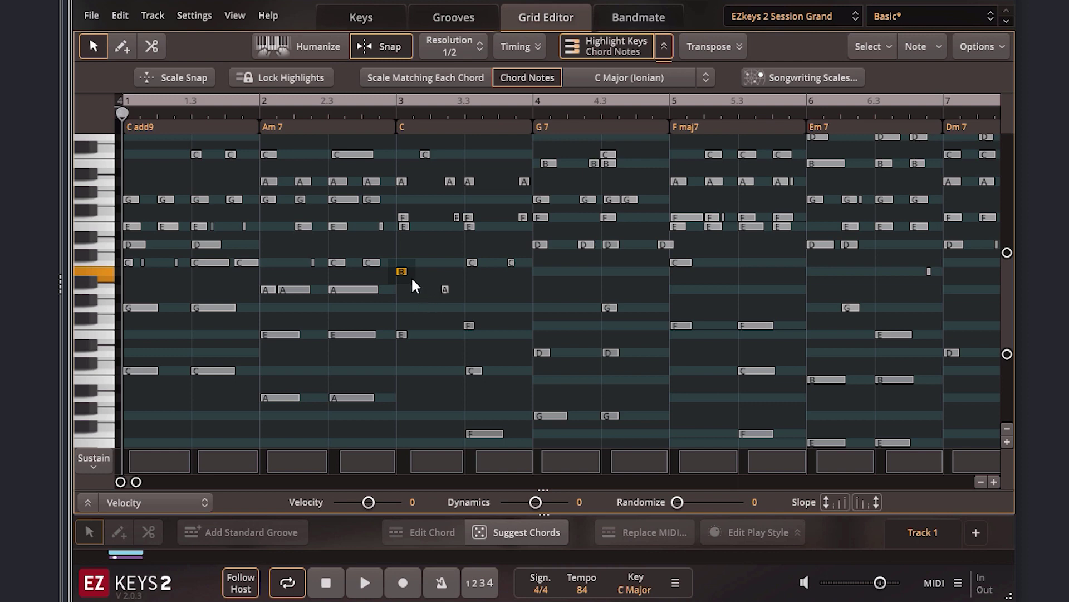
left_click_drag(404, 270, 402, 262)
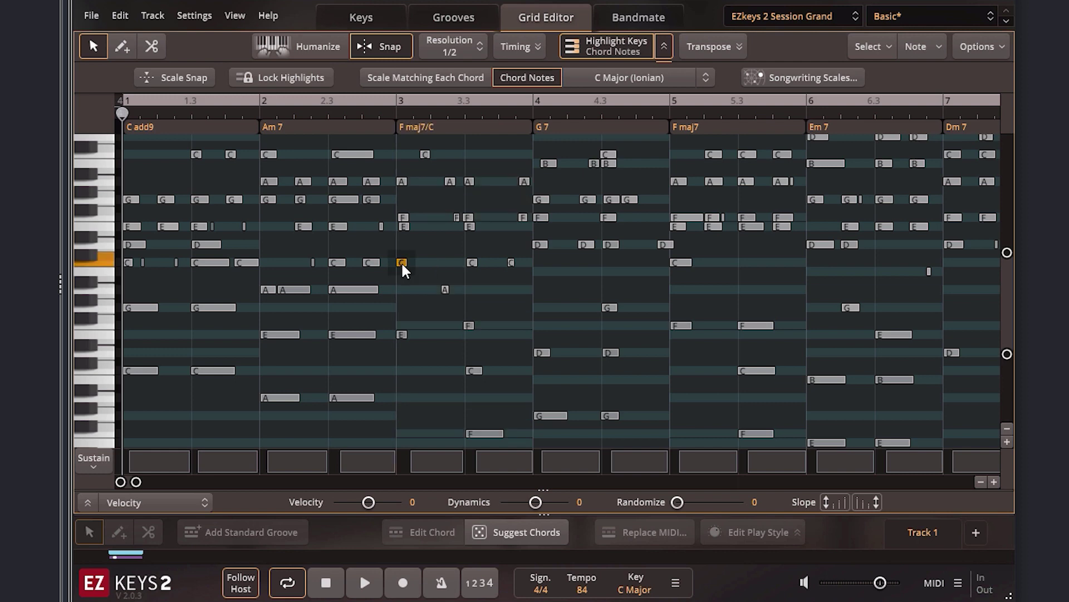
left_click_drag(402, 334, 402, 327)
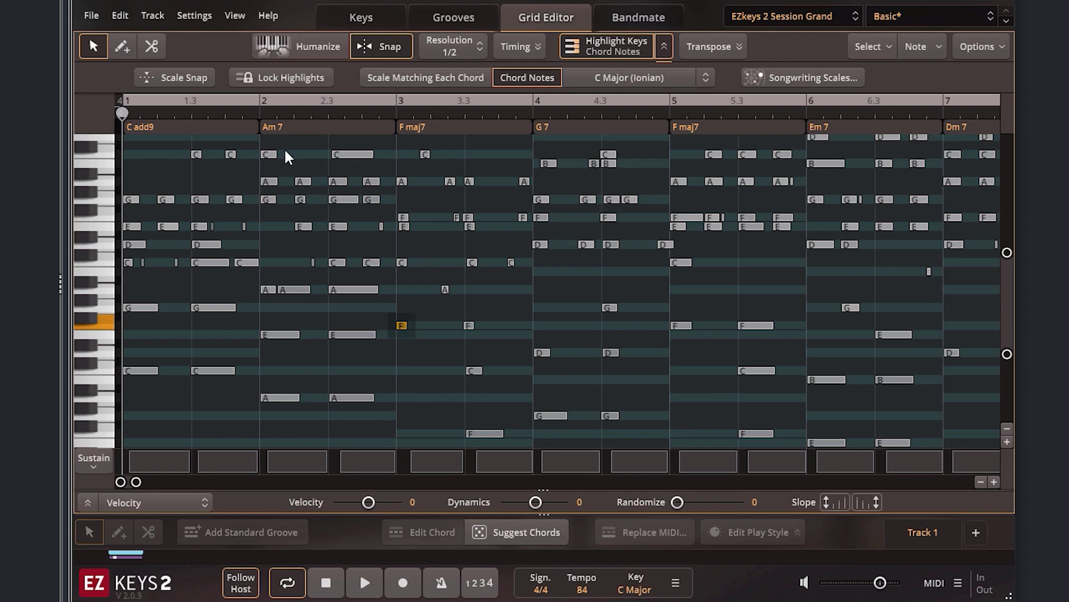
Enable Scale Snap and try moving the F at the start of bar 3 up to a neighbouring highlighted pitch.
left_click(203, 86)
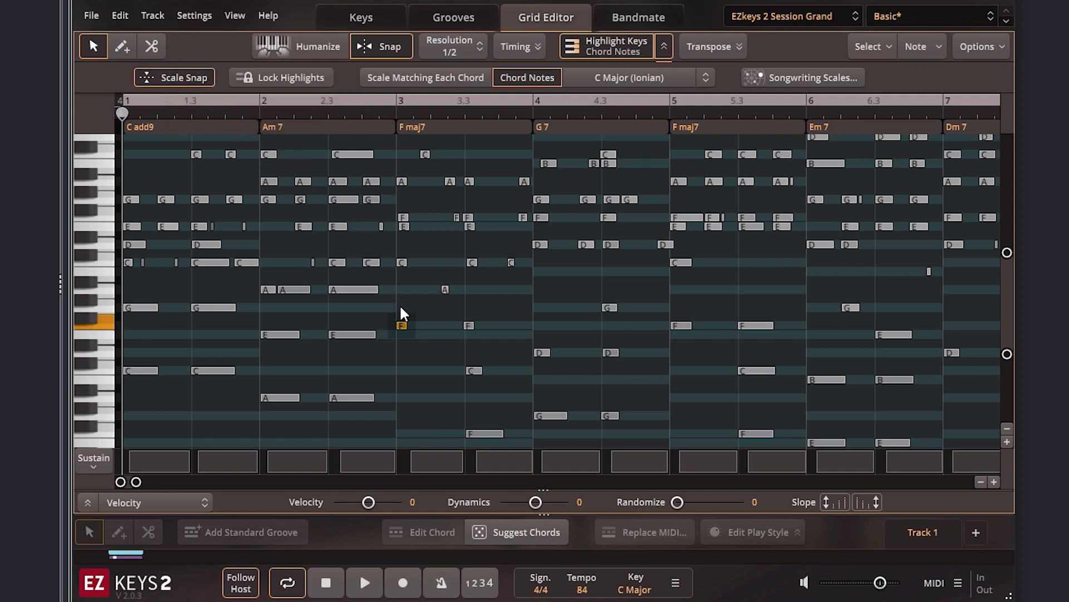
mouse_move(406, 327)
left_mouse_down()
mouse_move(407, 302)
mouse_move(407, 317)
left_mouse_up()
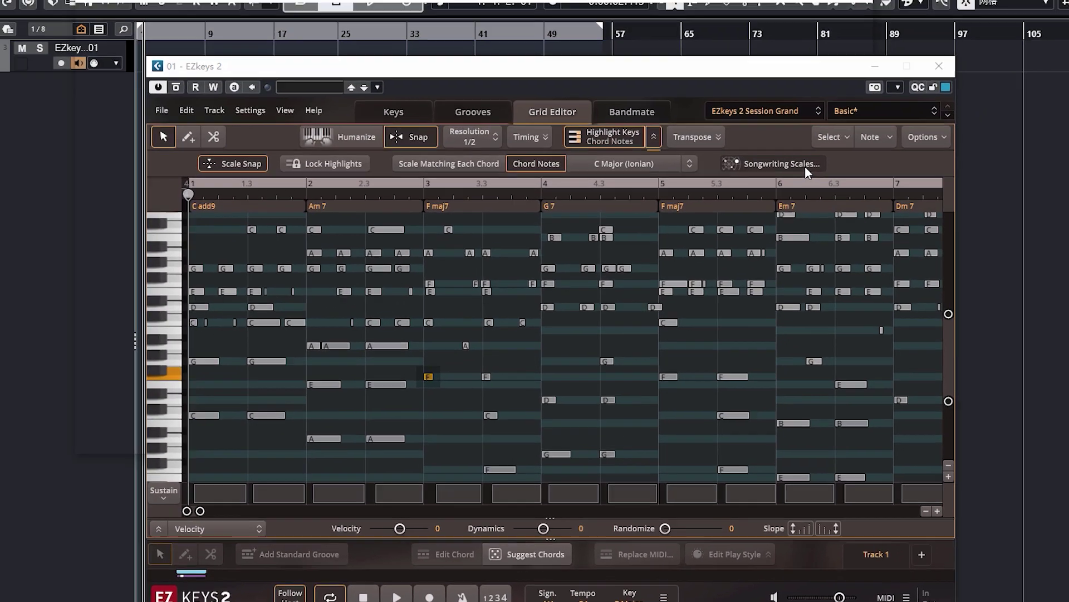
Open Songwriting Scales, arrange the windows to examine the scale wheel and its chords, and cancel without applying a scale.
left_click(840, 81)
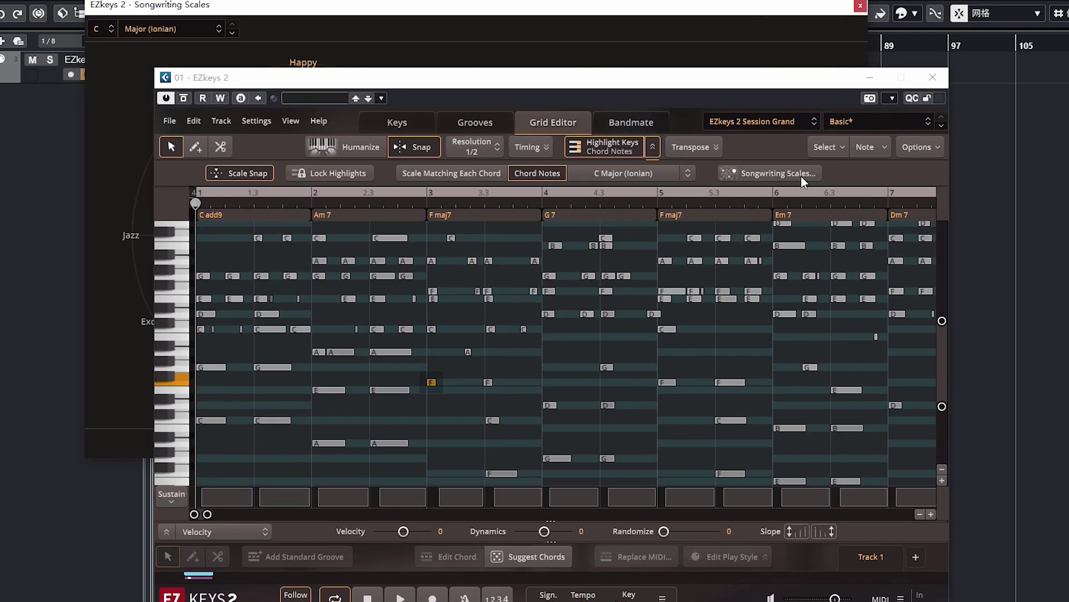
left_click_drag(226, 77, 927, 152)
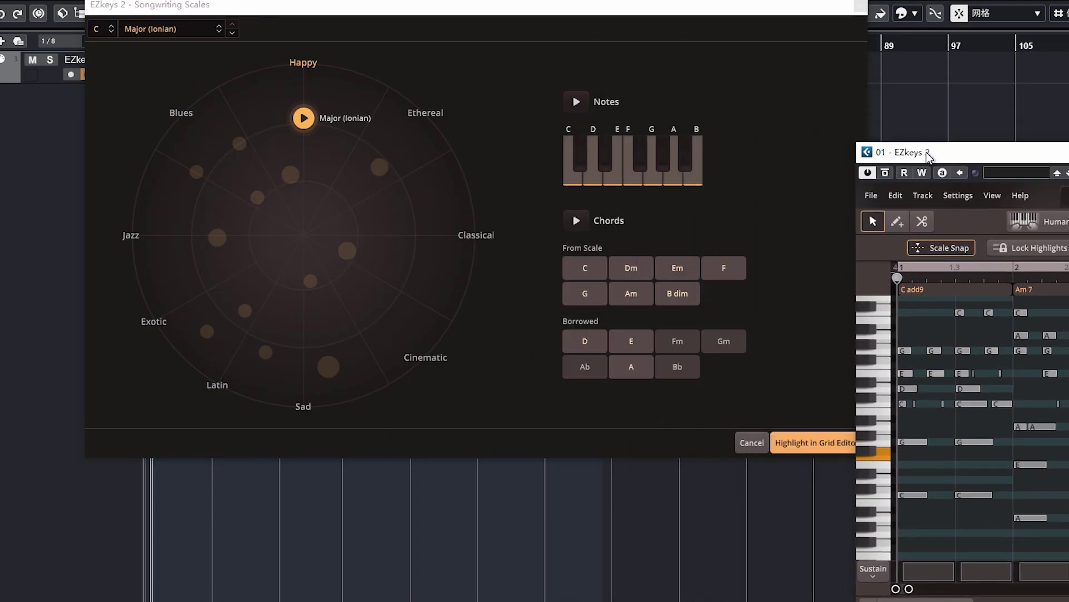
left_click_drag(472, 11, 463, 23)
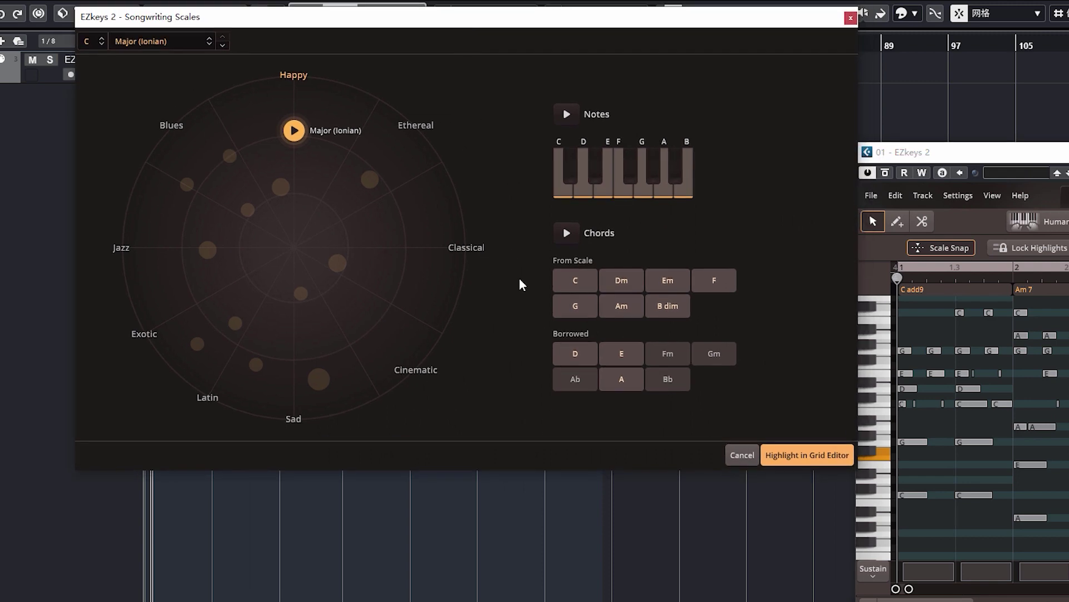
left_click_drag(477, 23, 545, 113)
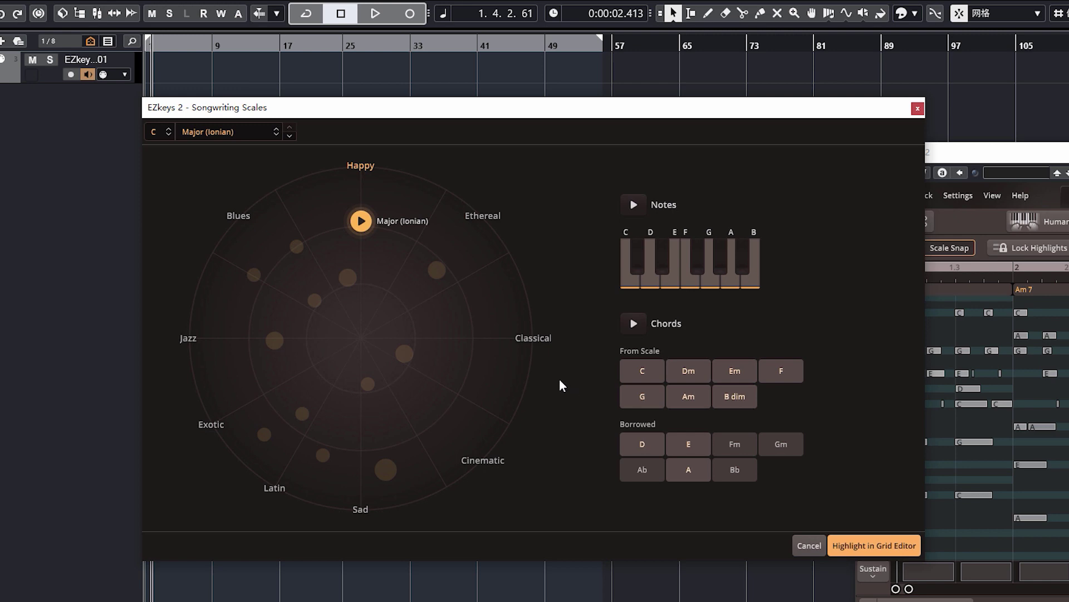
left_click(805, 545)
left_click_drag(971, 160, 272, 103)
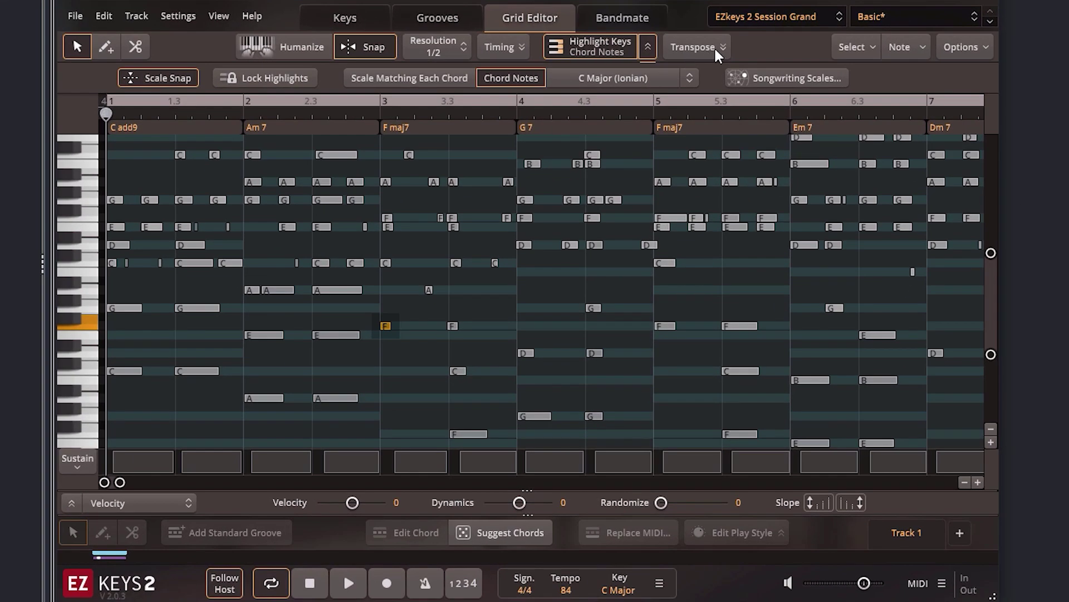
Expand the Transpose controls and try shifting the selected bar 3 F up by one semitone step and one octave, reverting each shift.
left_click(713, 47)
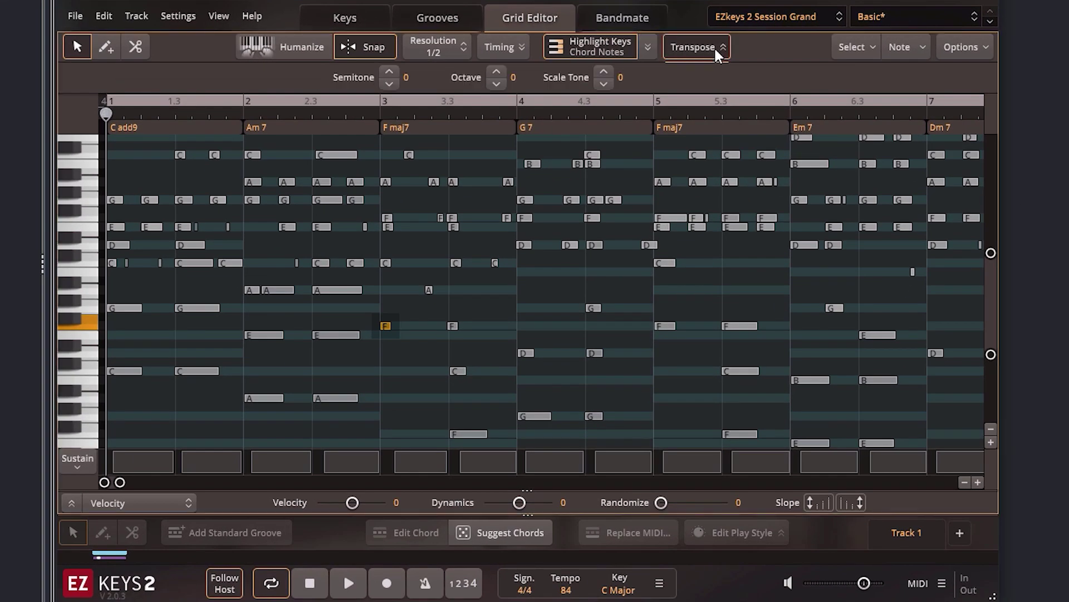
left_click(392, 71)
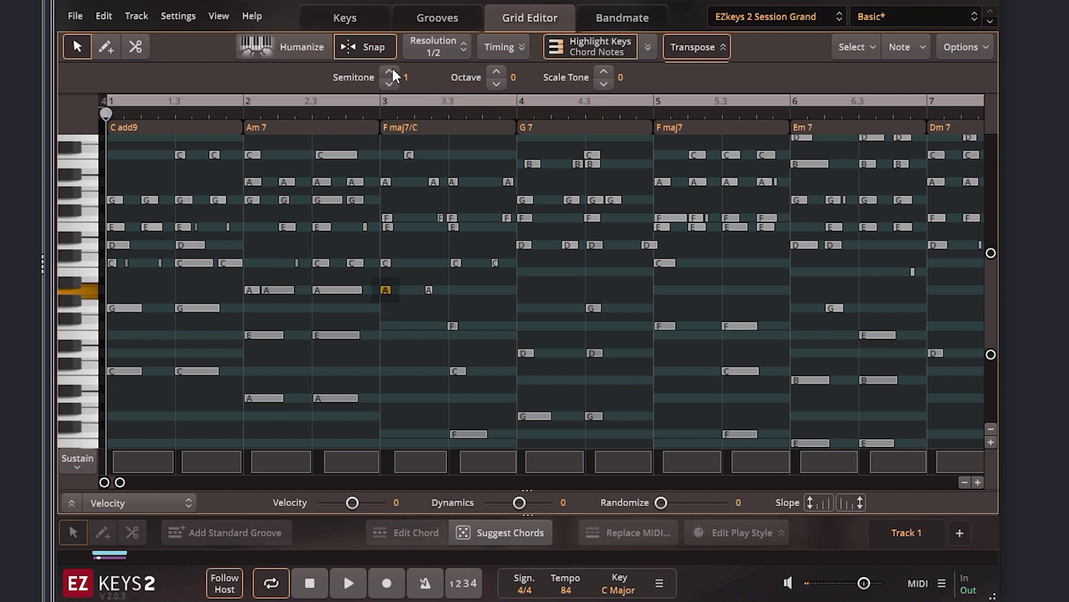
left_click(389, 83)
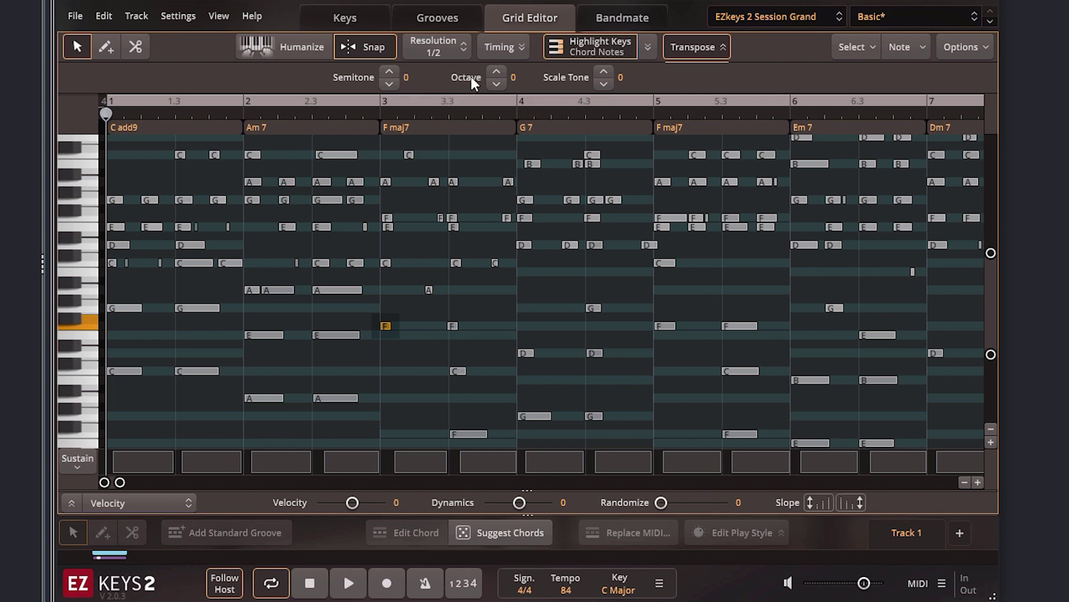
left_click(497, 70)
left_click(503, 85)
Try raising the selected bar 3 F with the Scale Tone transposition, and return Scale Tone to 0.
left_click(607, 70)
left_click(608, 68)
left_click(607, 83)
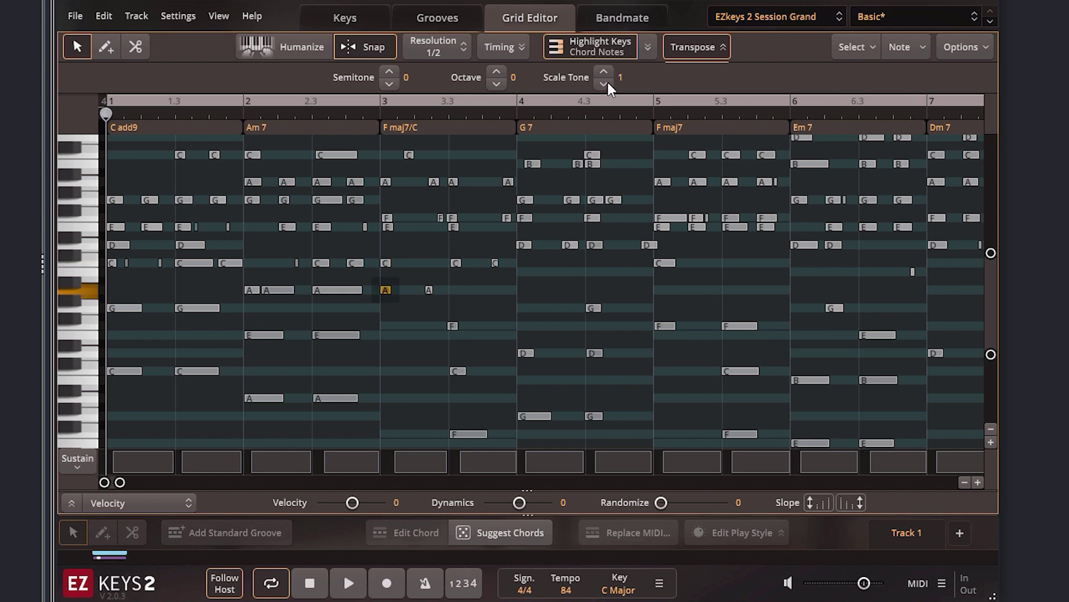
left_click(608, 83)
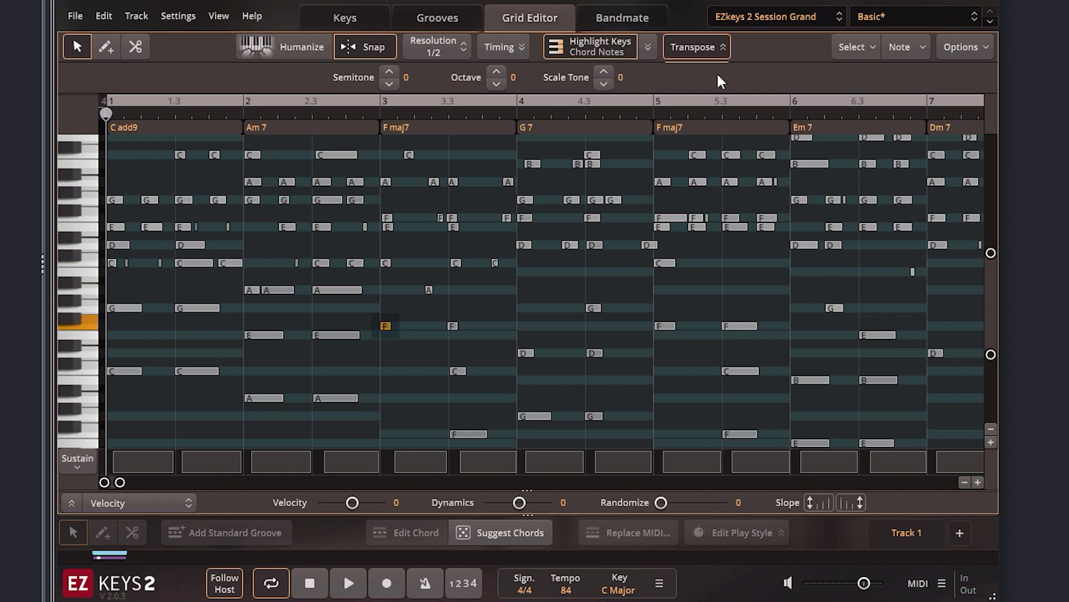
Look through the note editing commands and their Transpose options, and clear the note selection.
left_click(896, 50)
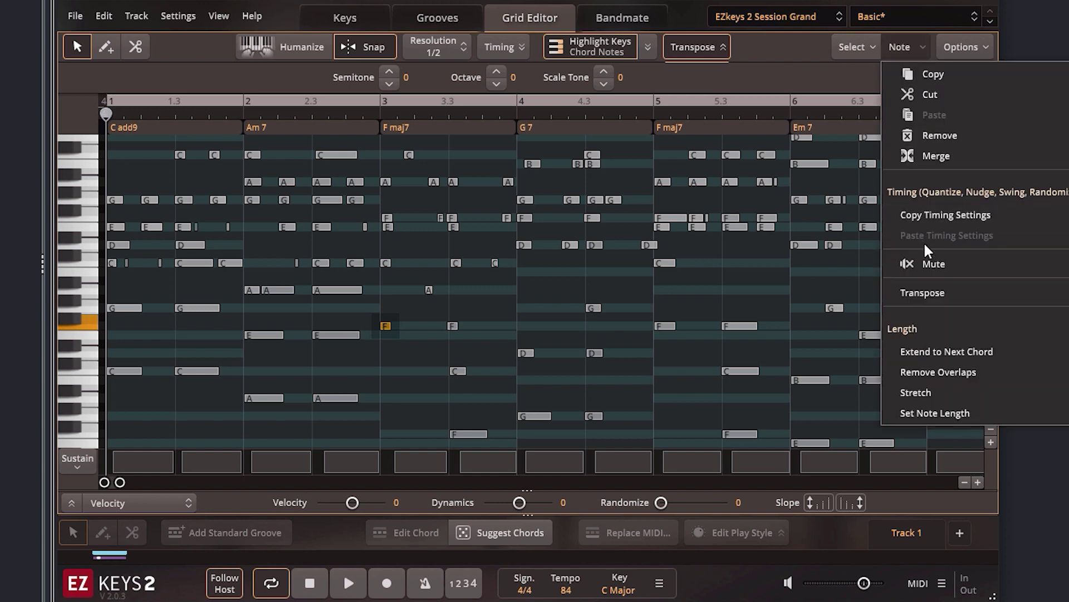
mouse_move(928, 296)
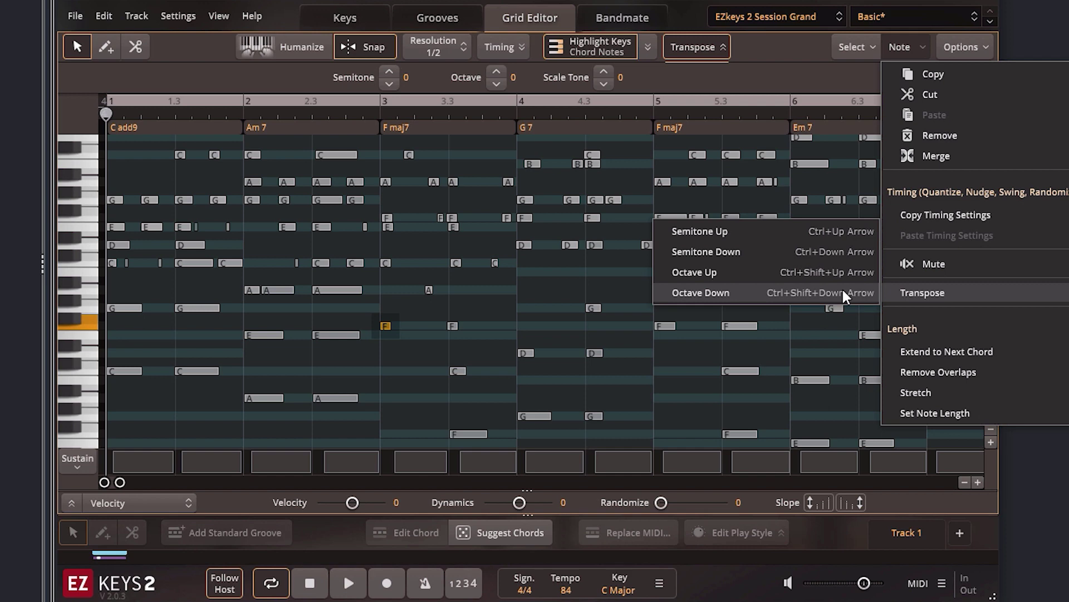
left_click(594, 267)
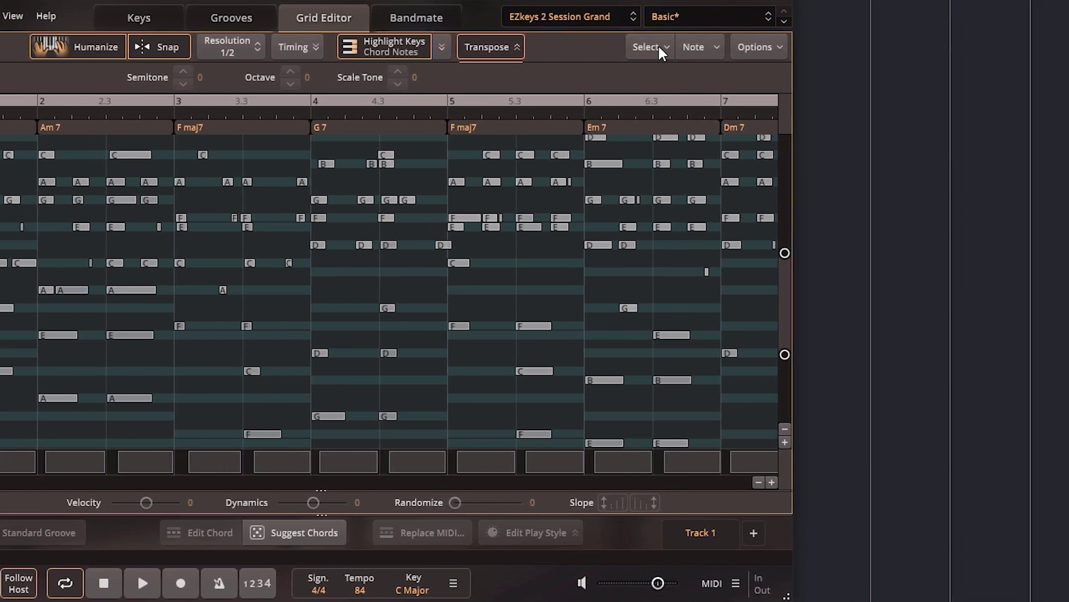
Look through the selection commands and select all notes in the track.
left_click(659, 47)
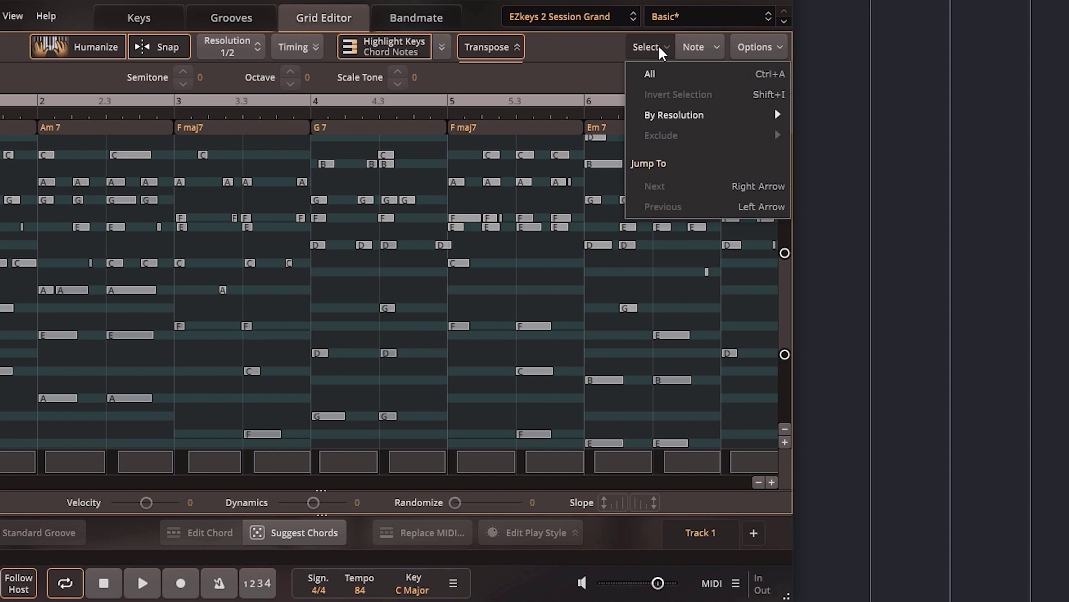
left_click(658, 76)
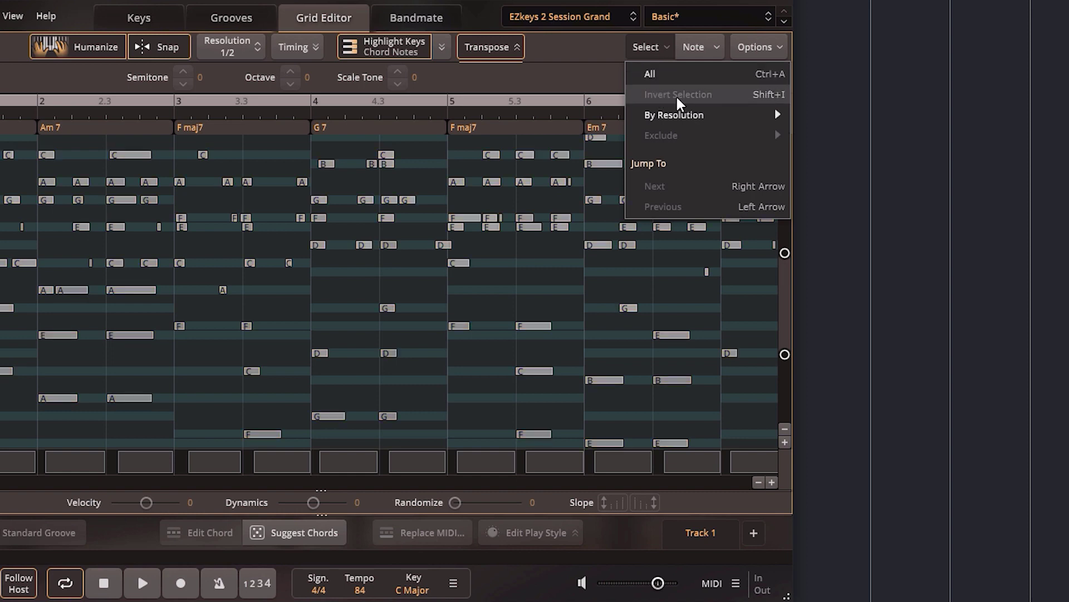
mouse_move(676, 117)
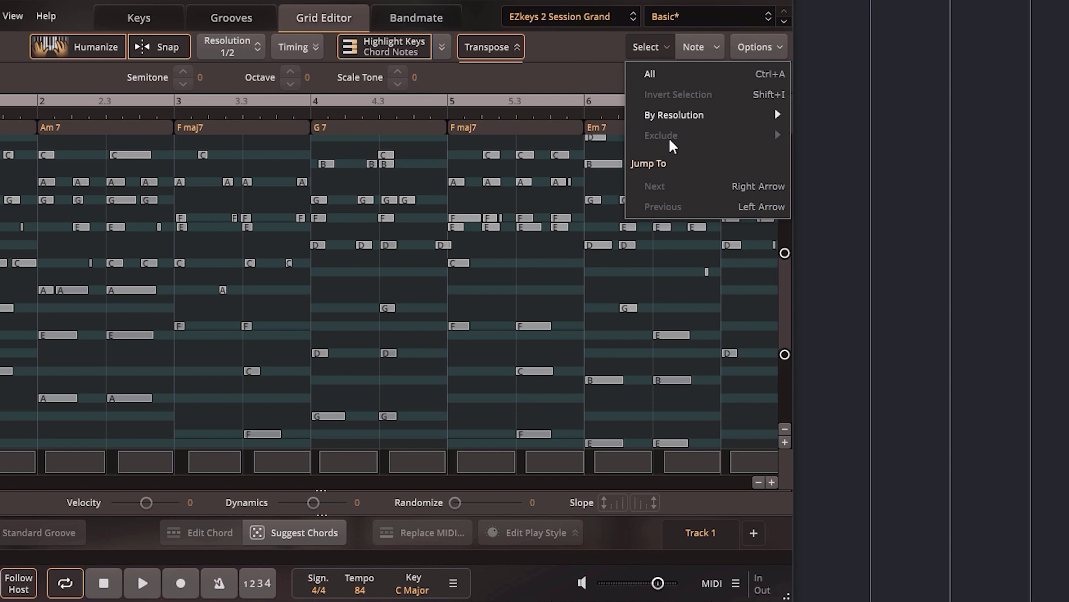
left_click(647, 77)
Check the selection commands, including Exclude, with all notes selected, and deselect the notes.
left_click(653, 47)
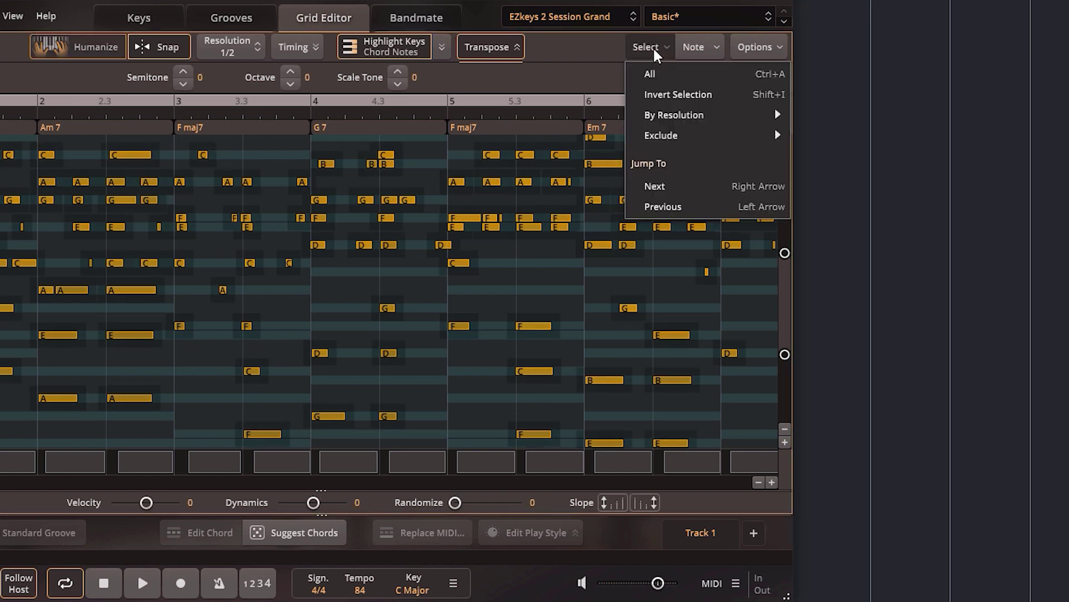
mouse_move(678, 141)
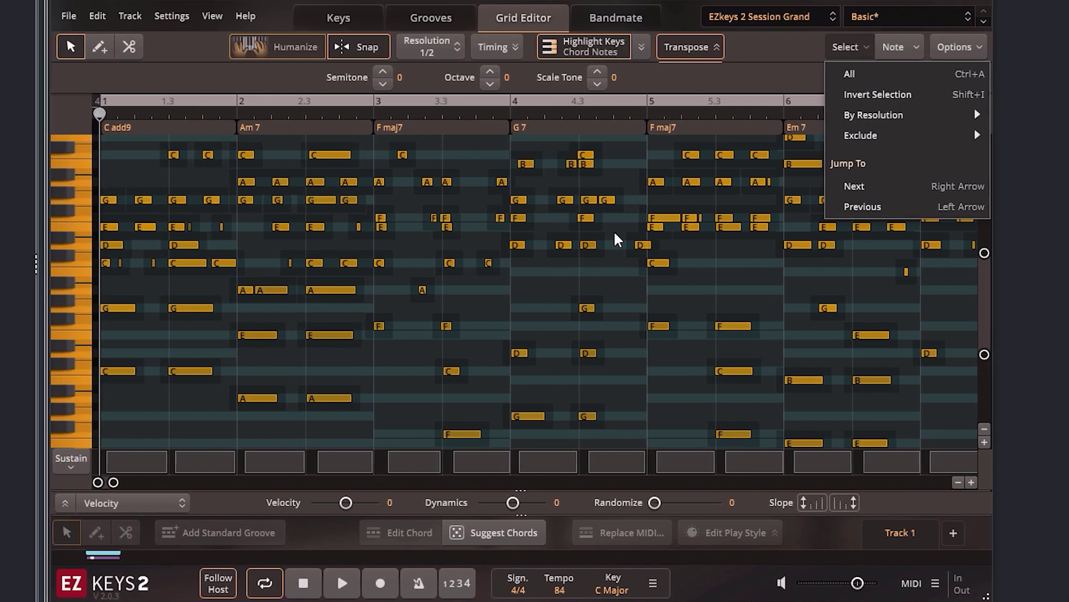
left_click(415, 234)
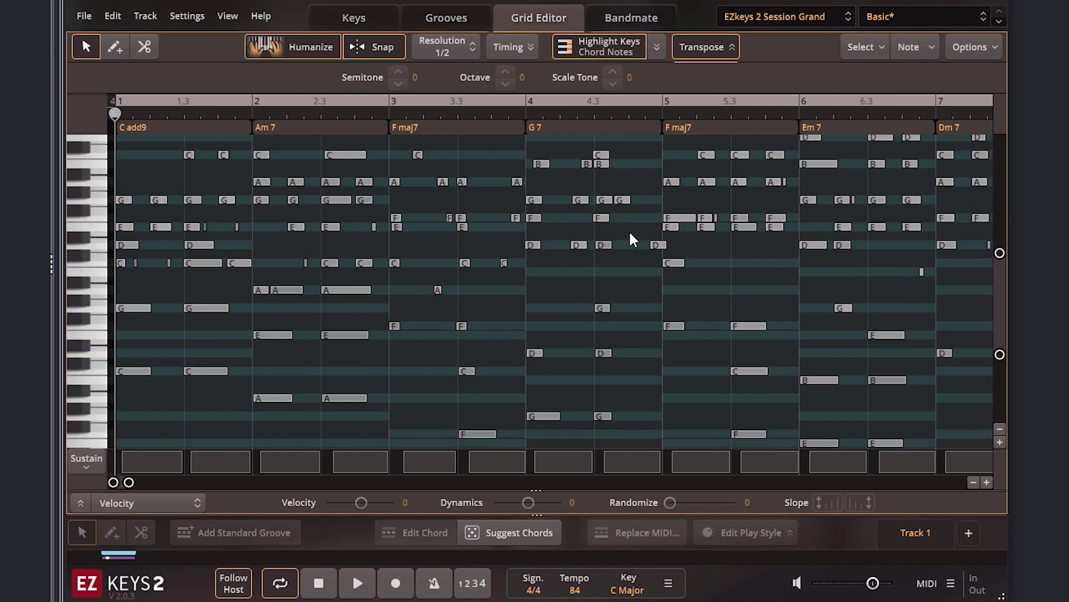